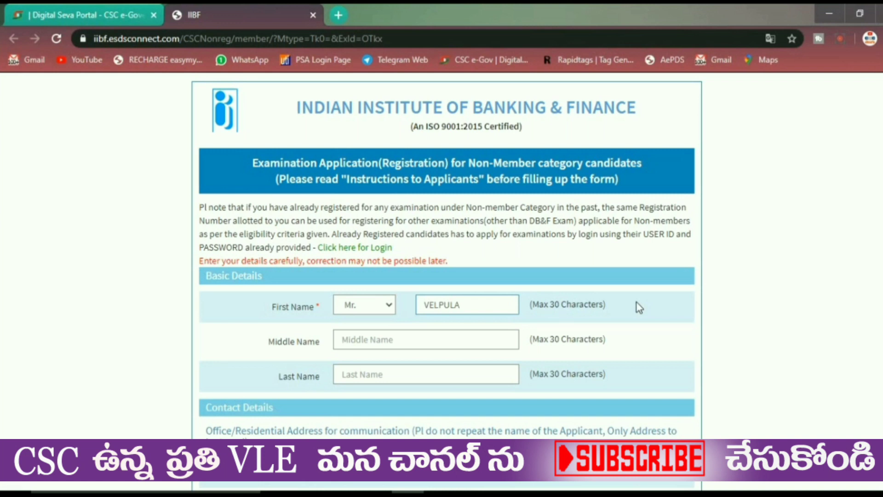
- Enter the candidate's middle name and last name
click(413, 339)
click(407, 377)
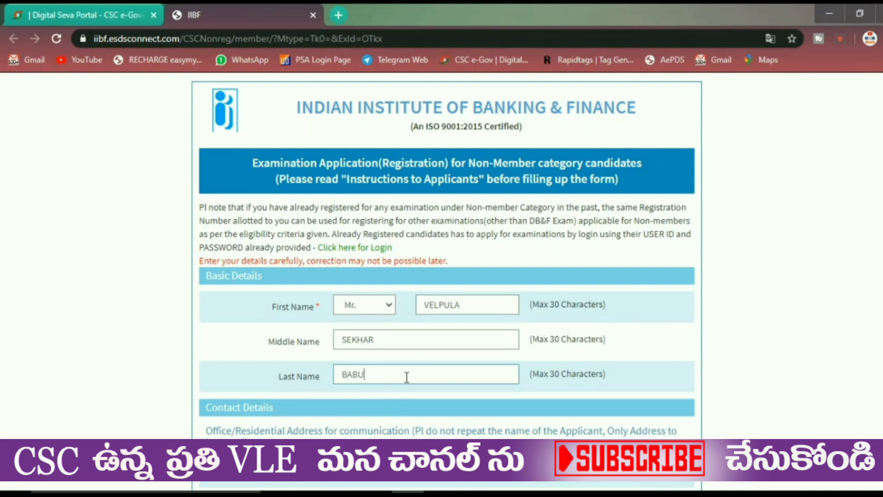
scroll(414, 395, down, 4)
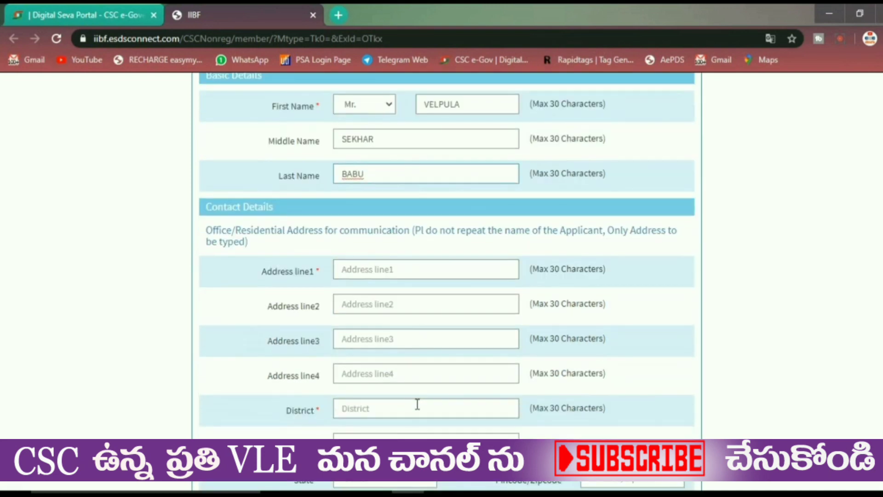
- Fill in the candidate's address line 1, district, address lines 2 and 3, and city
click(358, 264)
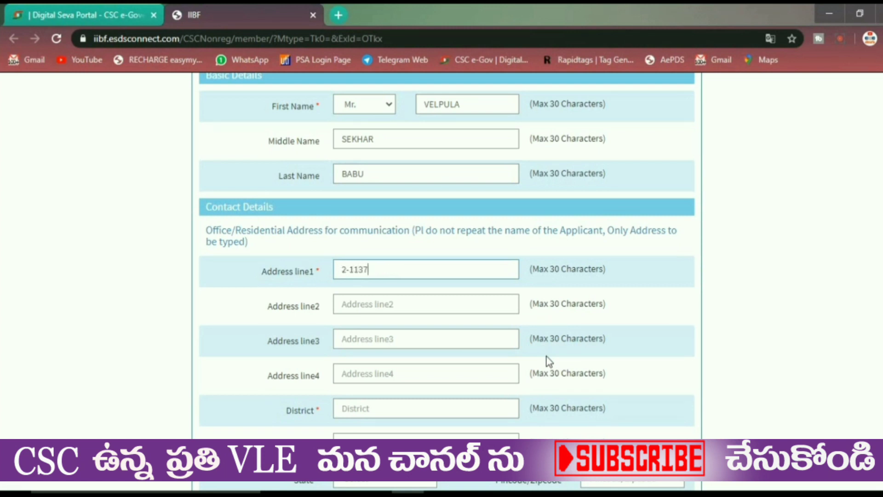
scroll(546, 357, down, 1)
click(363, 340)
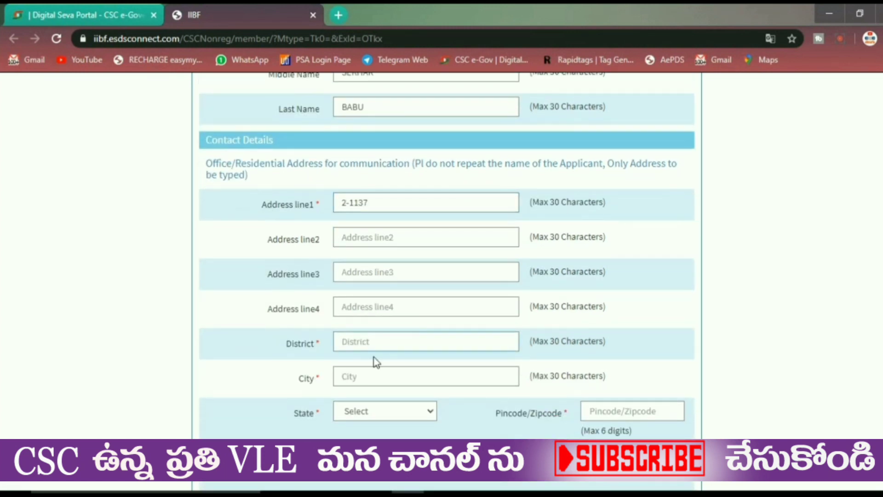
text(KRISHNA)
click(379, 237)
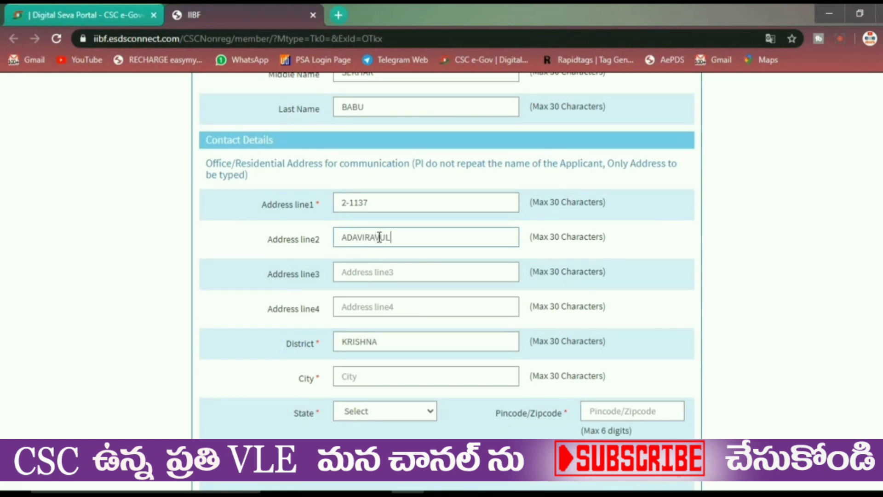
click(393, 275)
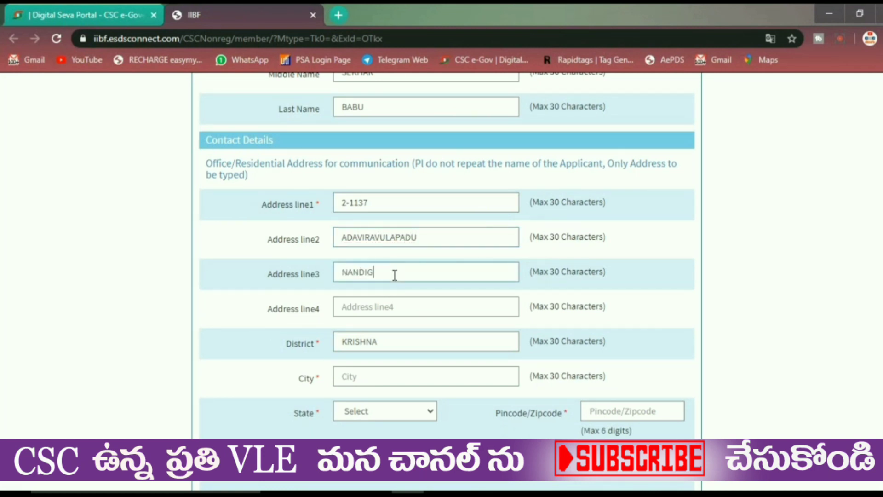
click(375, 382)
text(NANDIGAMA)
- Select Andhra Pradesh as the state and enter the candidate's pincode
click(386, 411)
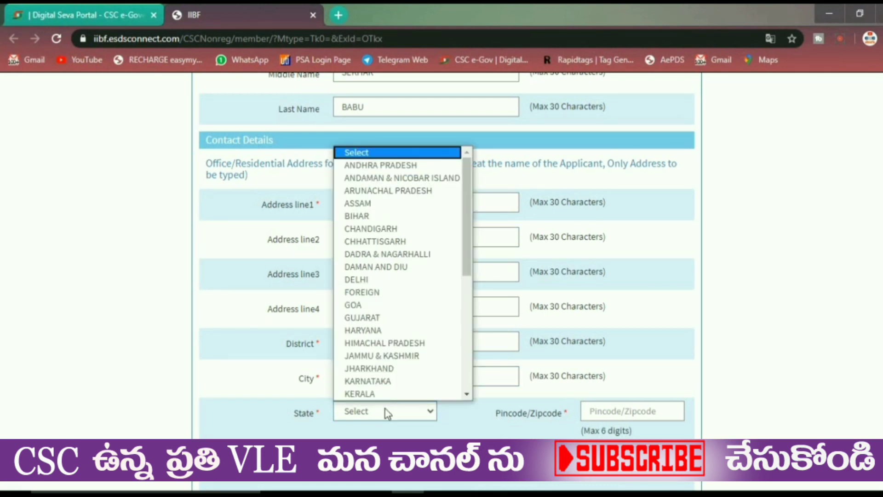
key(Down)
key(Return)
click(617, 416)
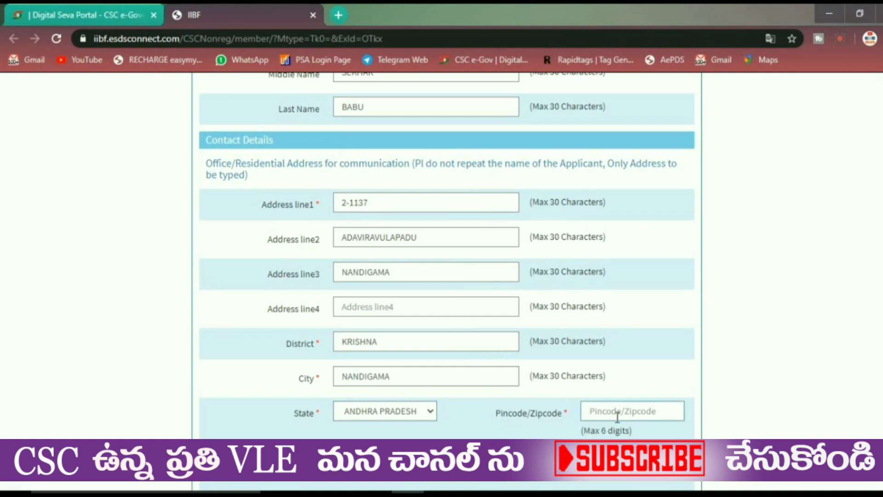
text(521185)
scroll(618, 416, down, 4)
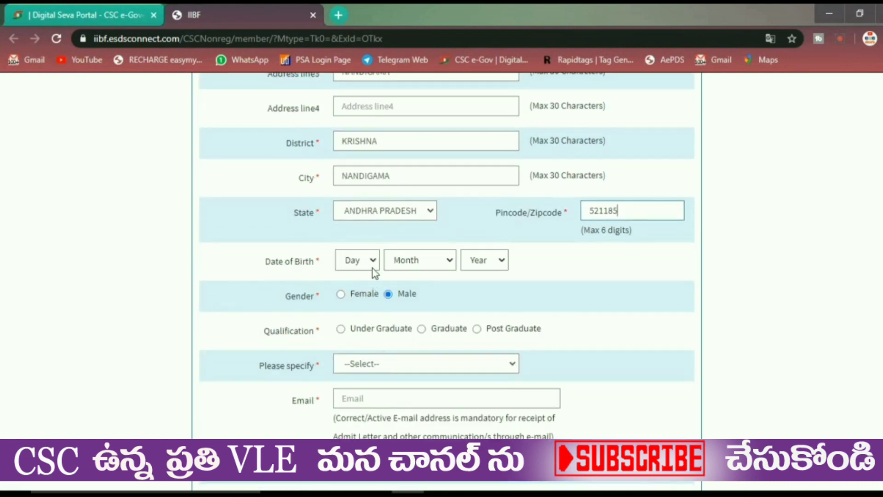
- Choose Day 5, Month June and Year 1996 in the Date of Birth dropdowns
click(374, 261)
click(355, 74)
click(444, 261)
click(421, 354)
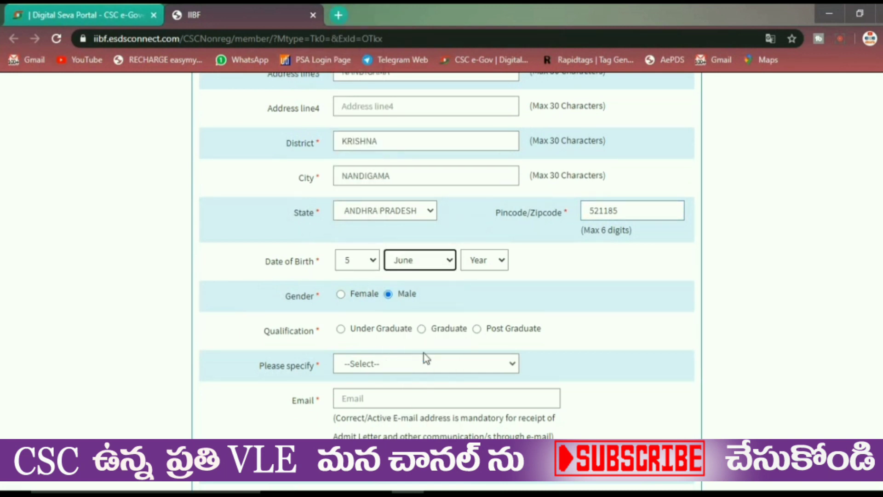
click(484, 261)
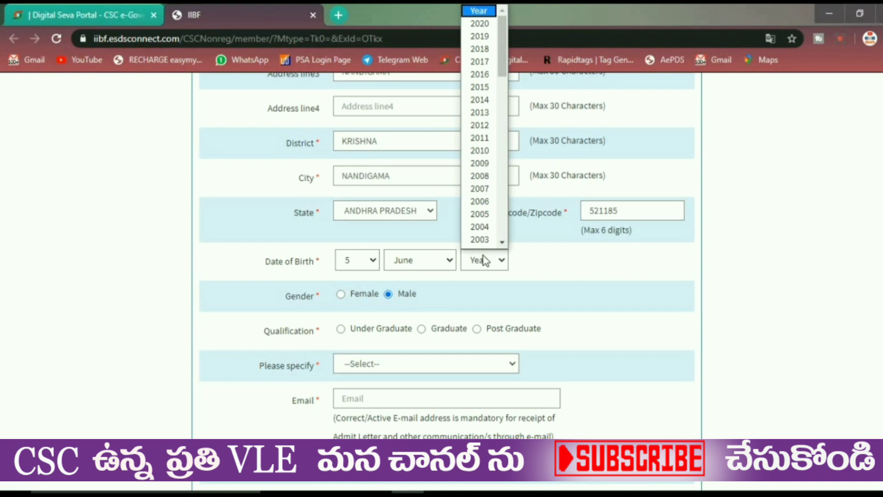
text(1998)
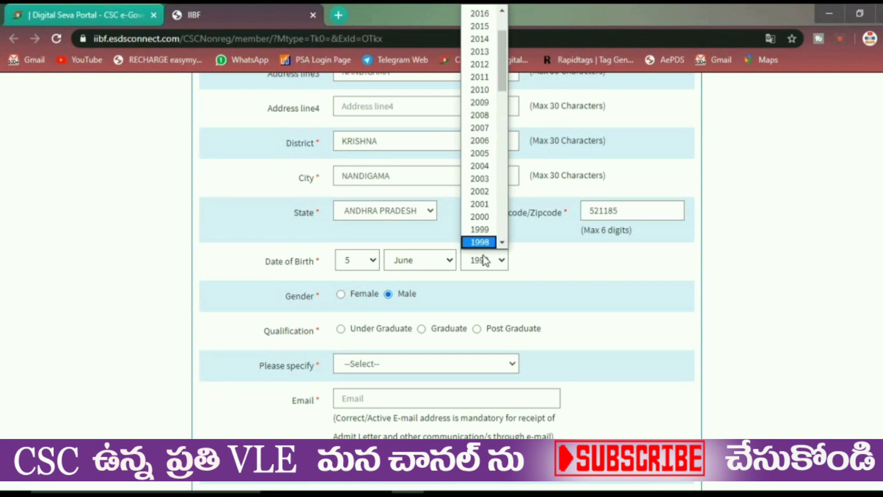
scroll(481, 217, down, 4)
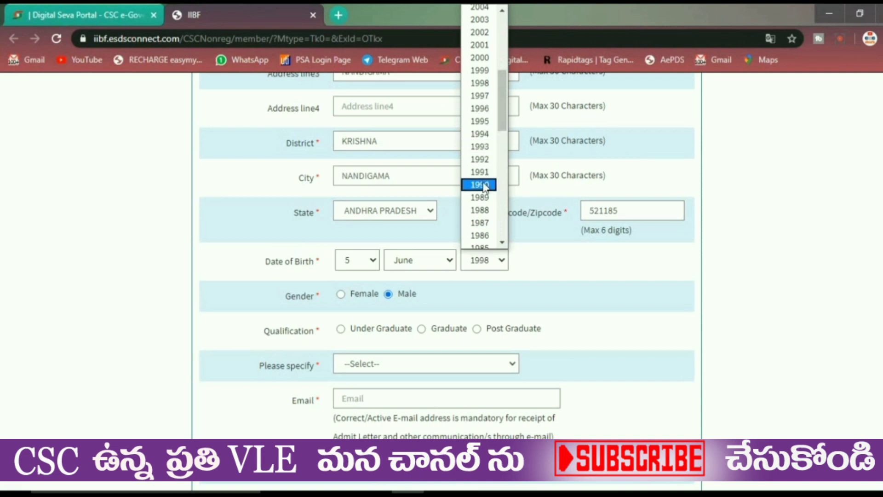
scroll(483, 184, up, 3)
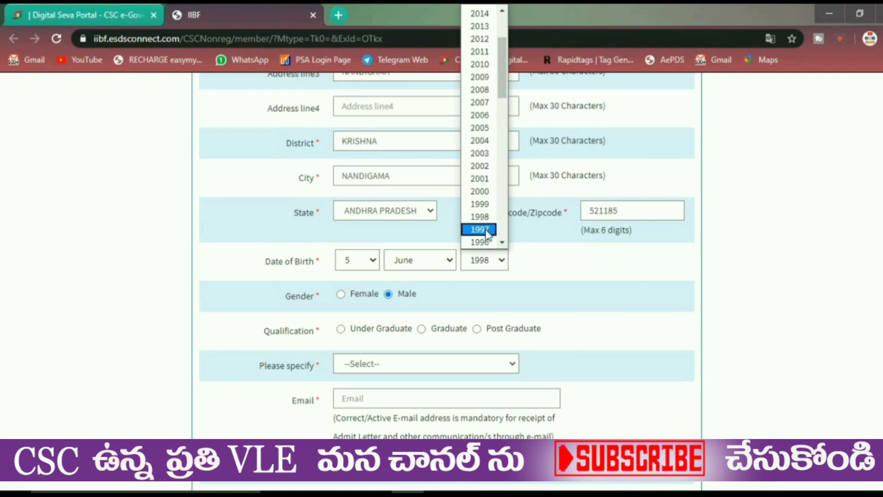
click(487, 239)
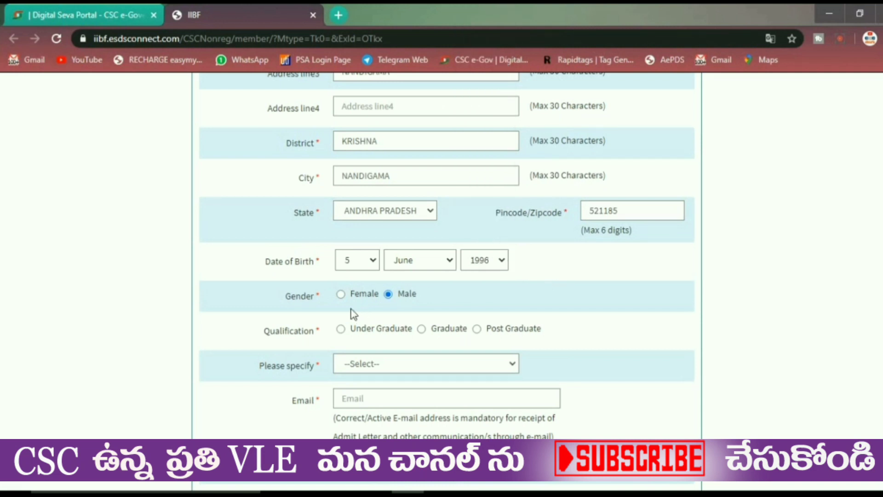
scroll(571, 317, down, 3)
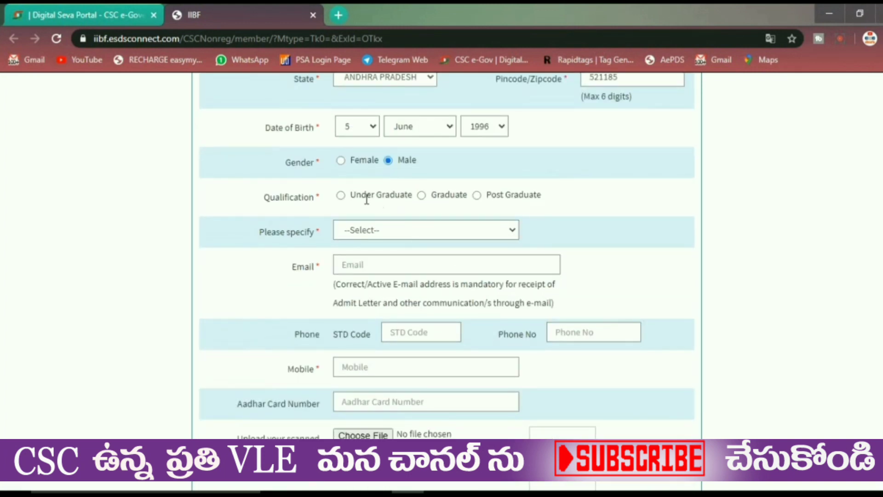
- Mark the qualification as Under Graduate and specify HSC
click(341, 196)
scroll(432, 212, down, 2)
click(425, 164)
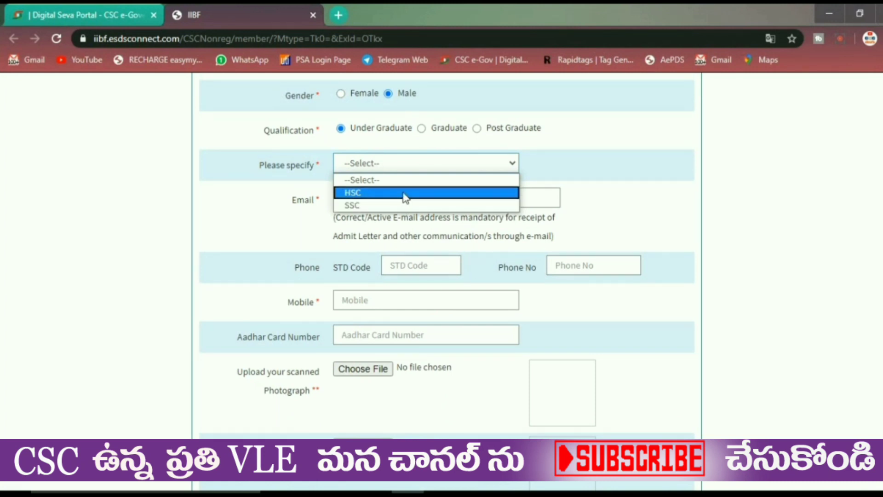
click(404, 193)
- Fill in the candidate's e-mail address and mobile number
click(393, 196)
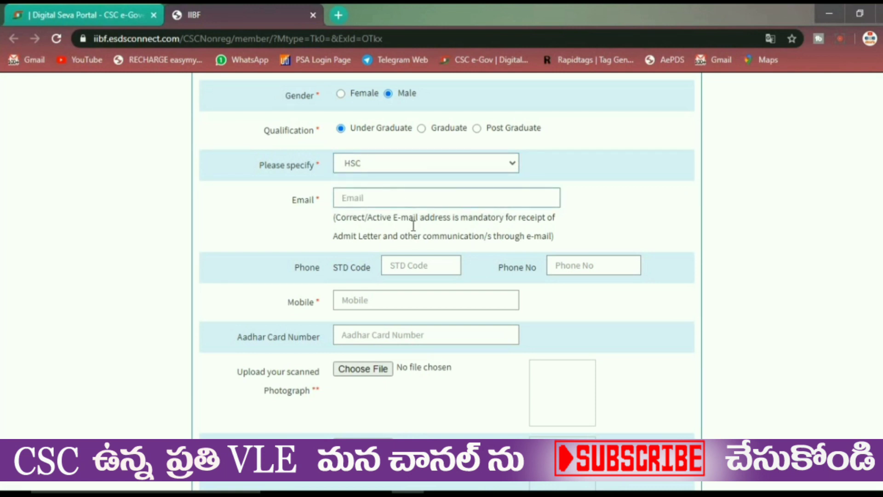
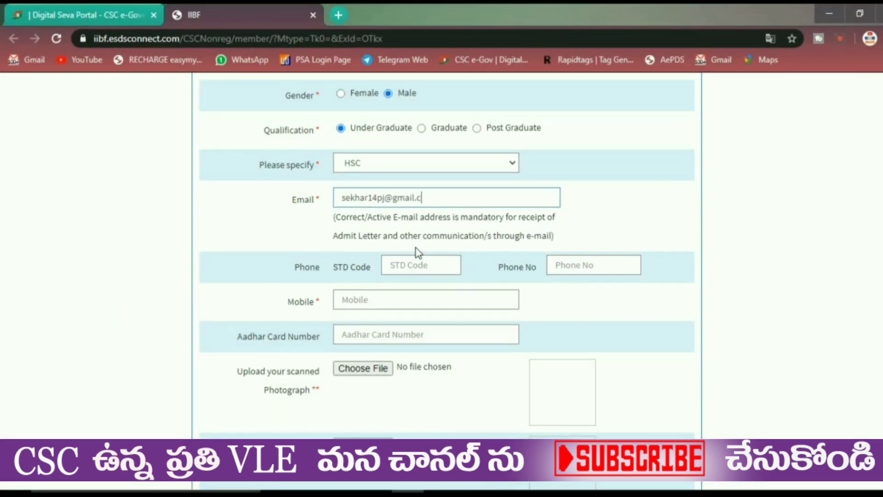
click(420, 265)
click(569, 262)
click(439, 307)
text(7702)
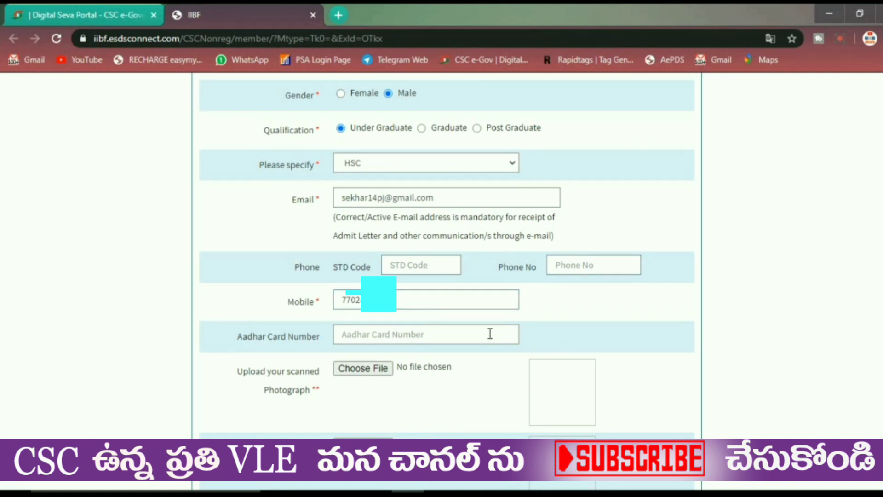
scroll(492, 333, down, 1)
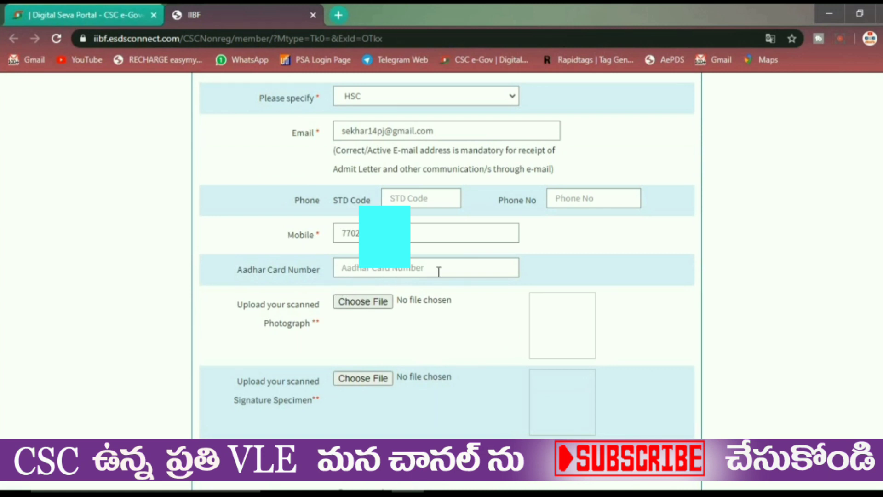
- Start an Aadhar Card Number, then clear the partial entry
click(391, 269)
text(235)
key(BackSpace)
key(BackSpace)
key(BackSpace)
key(BackSpace)
key(BackSpace)
scroll(391, 270, down, 2)
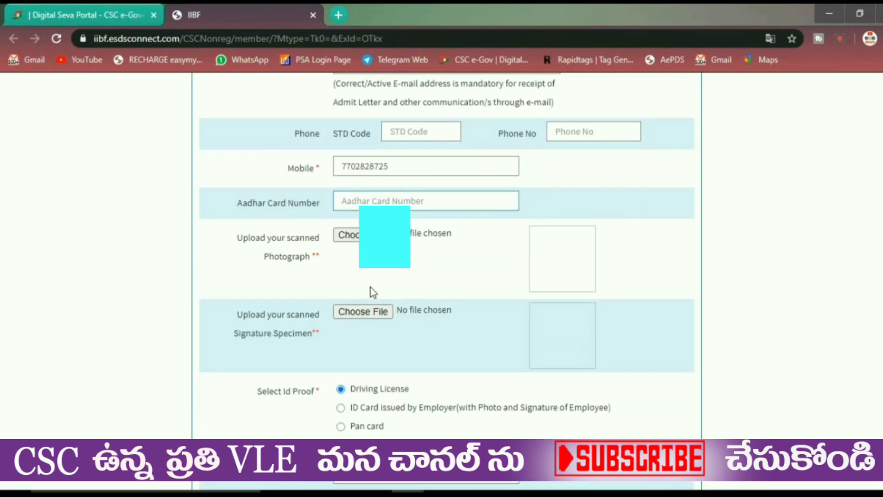
- Attach pppp.jpg as the photograph and sig.jpg as the signature specimen
click(363, 246)
double_click(440, 222)
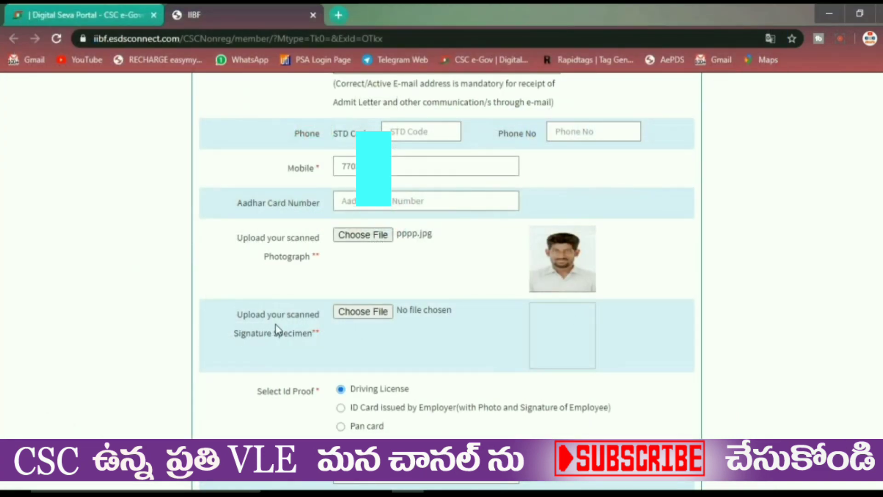
click(359, 316)
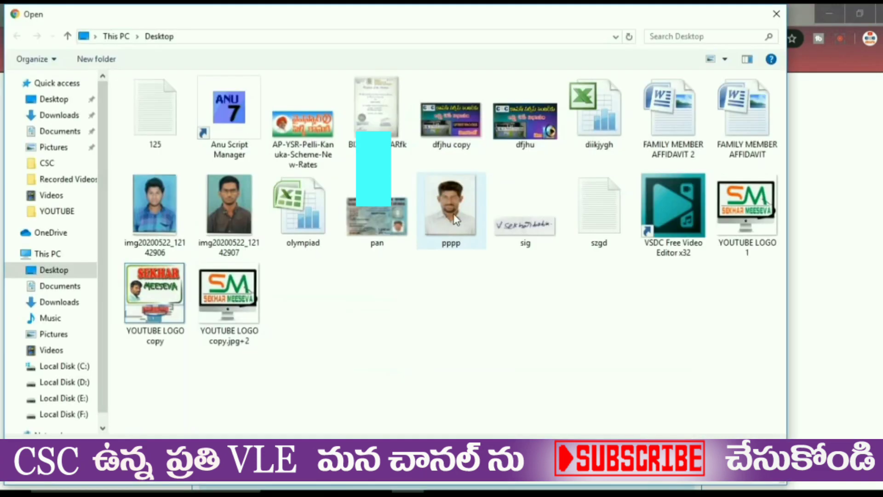
double_click(526, 212)
scroll(635, 414, down, 4)
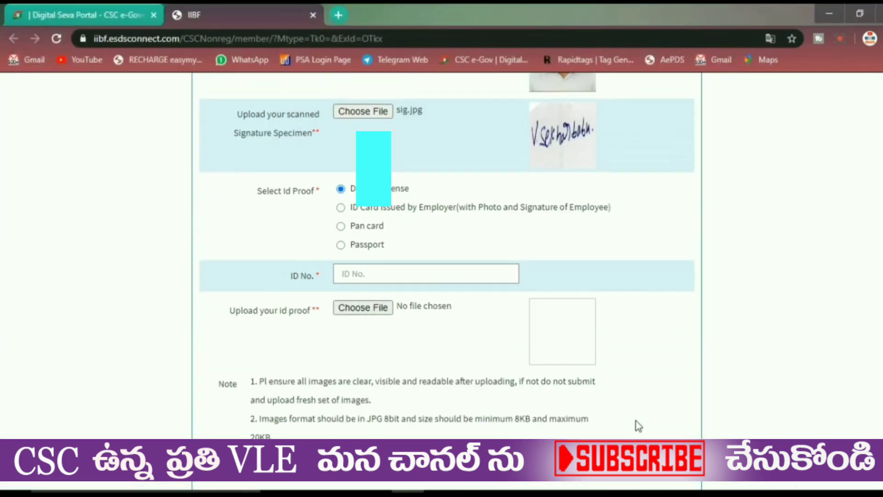
- Choose Pan card as ID proof, enter the PAN number, and attach pan.jpg
click(341, 225)
click(348, 273)
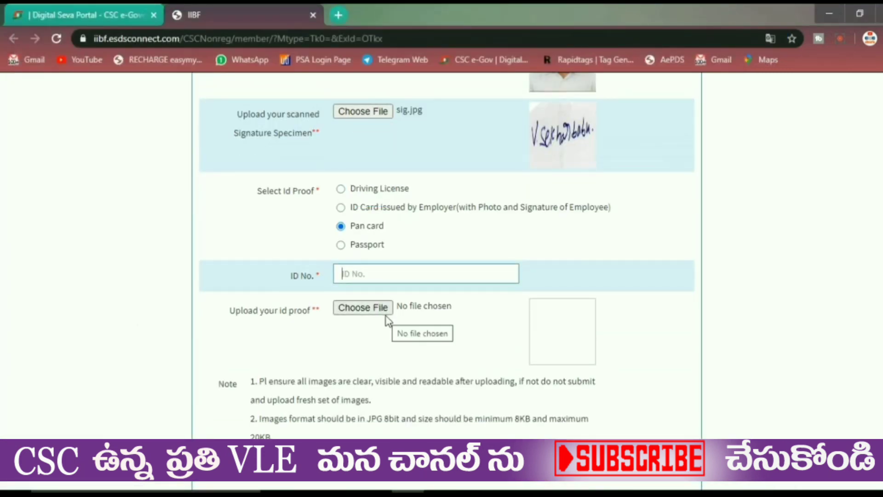
text(BM)
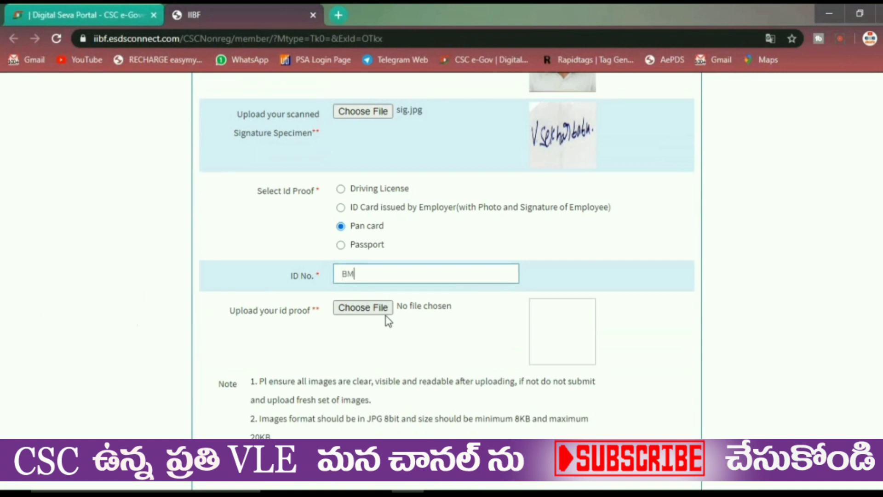
text(G)
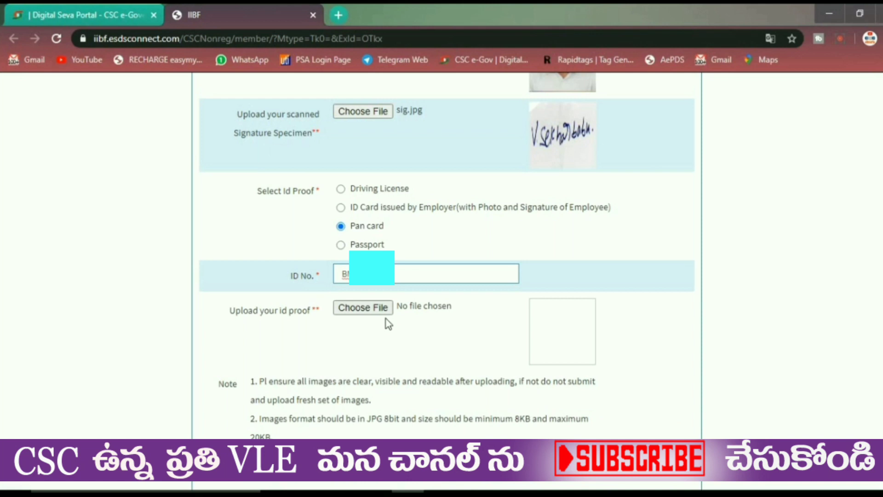
click(385, 313)
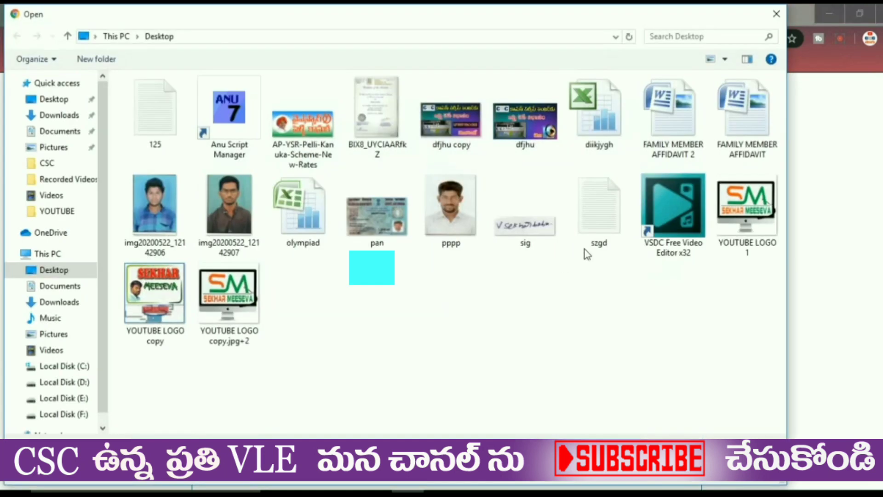
click(377, 214)
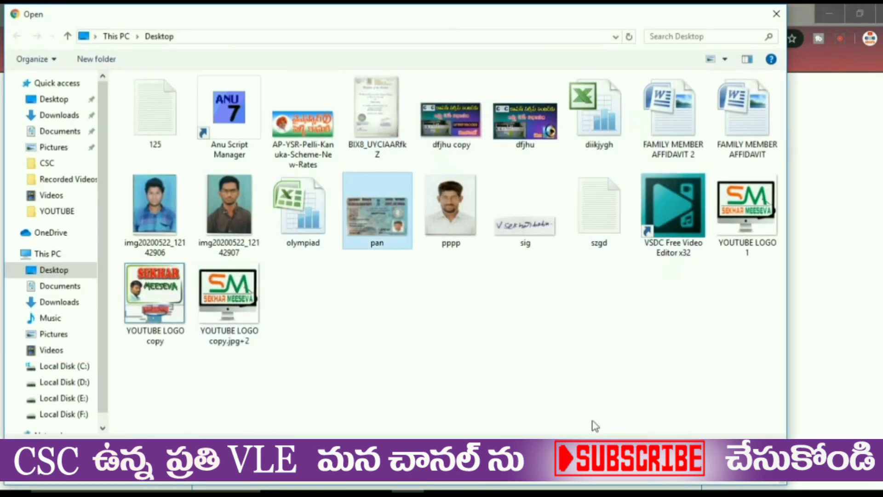
double_click(377, 195)
- Highlight the fee note saying a centre must be chosen first
scroll(554, 402, down, 4)
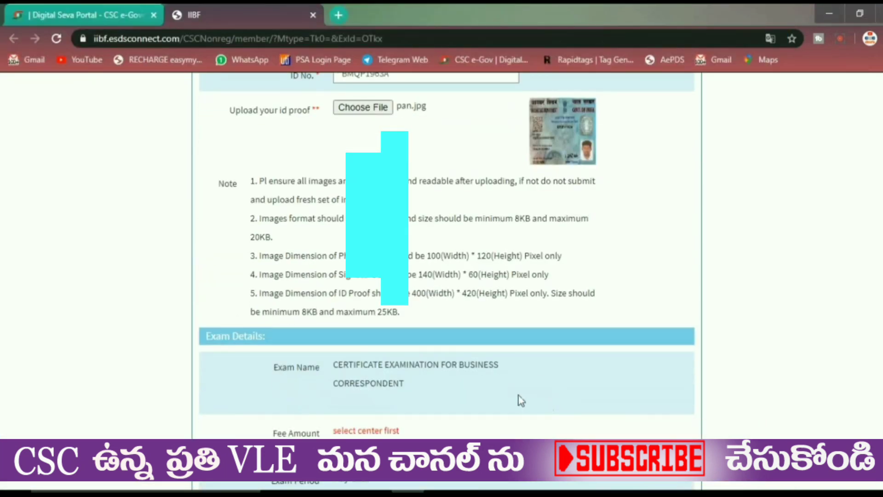
scroll(519, 400, down, 3)
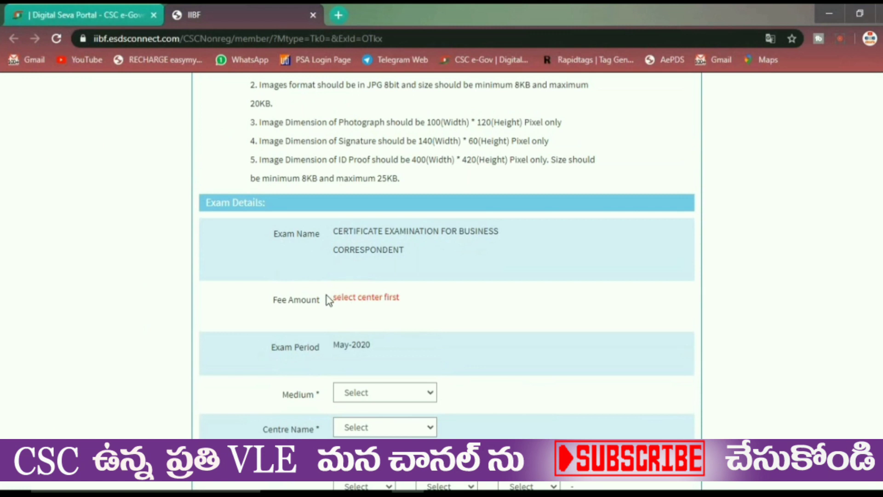
drag(326, 295, 422, 313)
click(394, 305)
double_click(386, 296)
- Set the exam medium to TELEGU and browse the V entries in Centre Name
scroll(552, 382, down, 1)
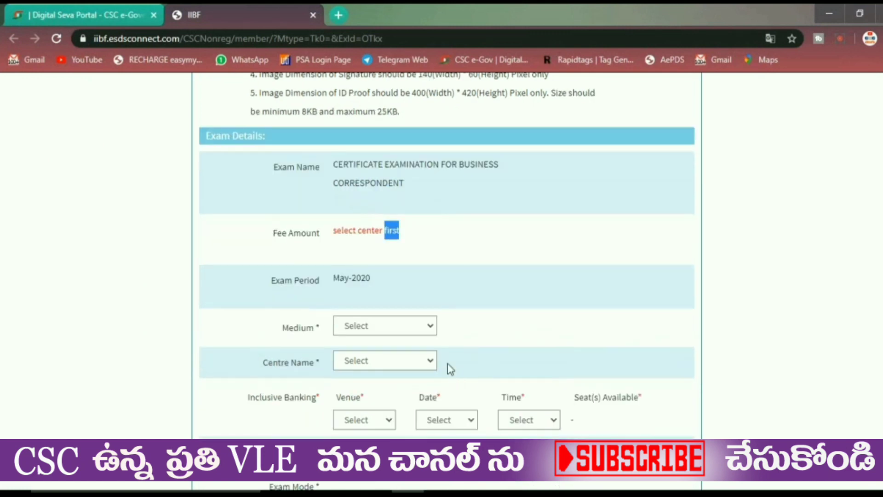
click(412, 329)
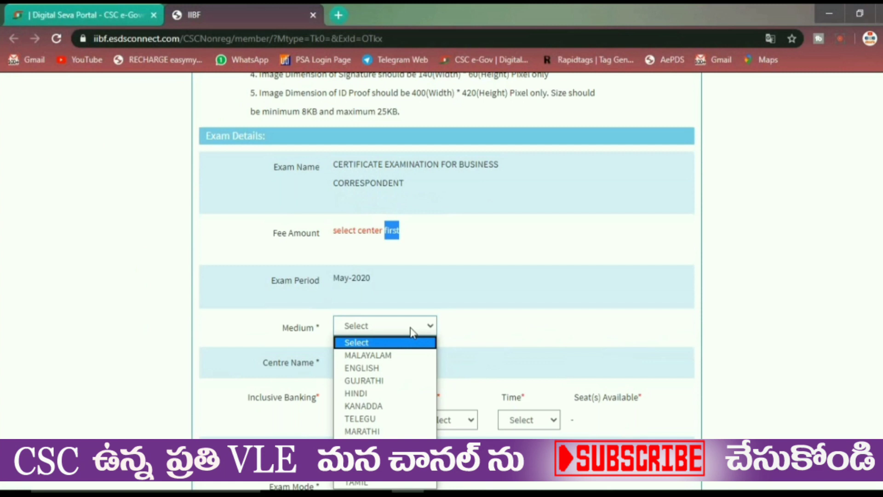
click(389, 420)
scroll(514, 378, down, 3)
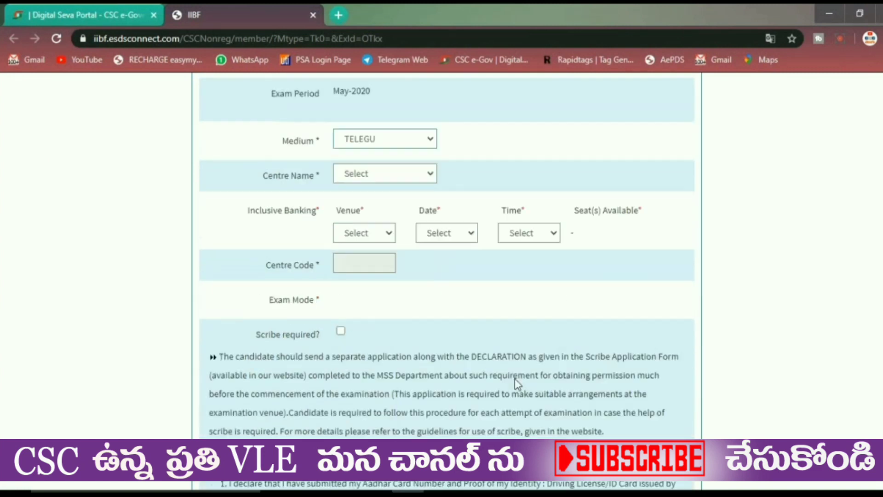
click(363, 162)
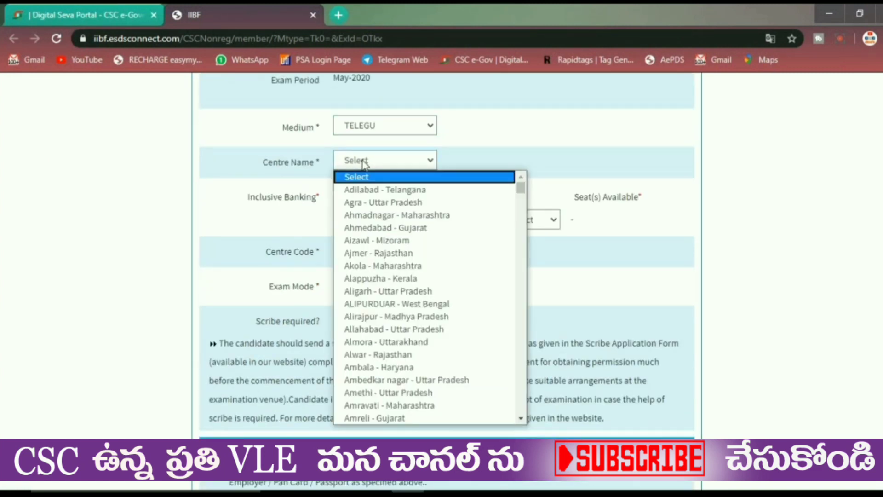
key(v)
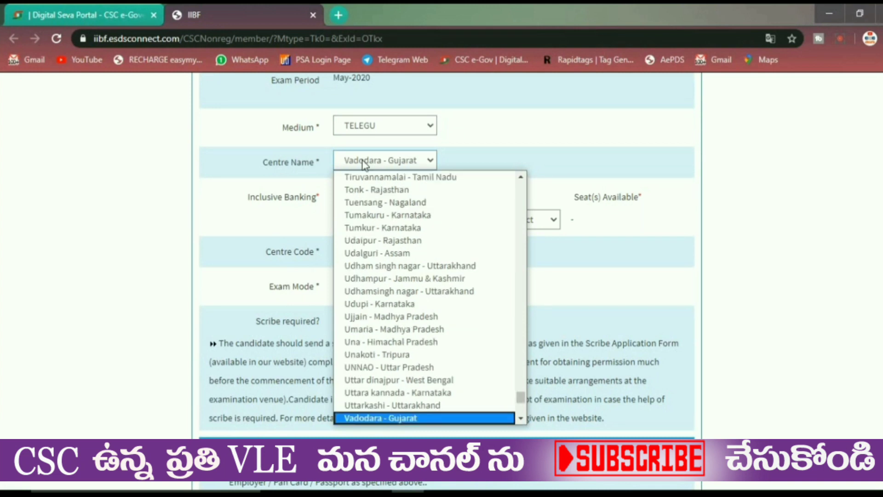
key(v)
key(v)
key(v)
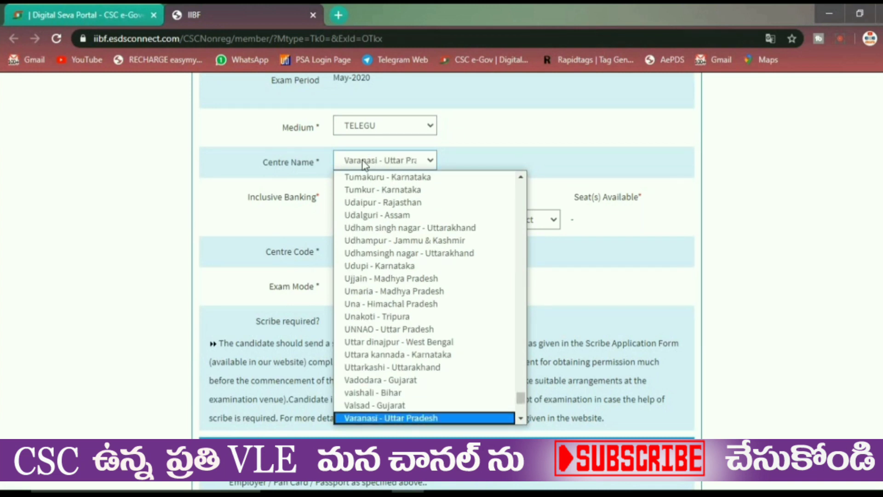
key(v)
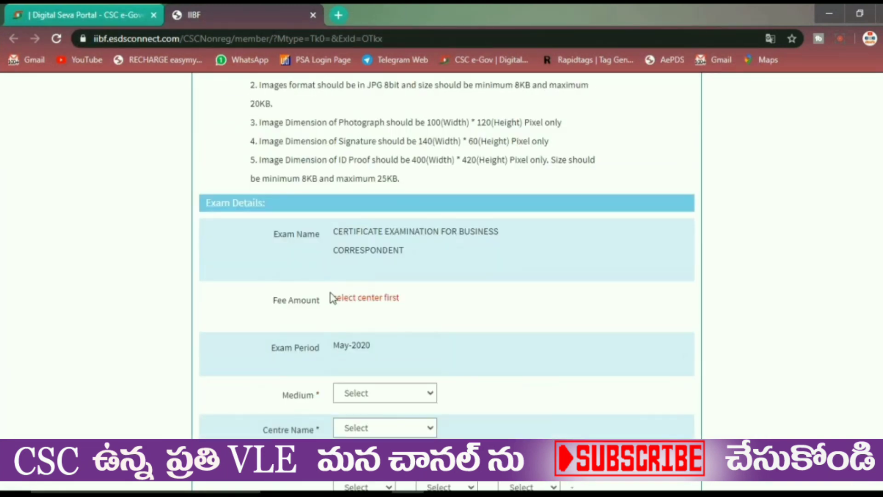
- Highlight the fee note again and reselect TELEGU as the exam medium
drag(327, 300, 422, 314)
click(422, 313)
double_click(386, 298)
scroll(582, 374, down, 2)
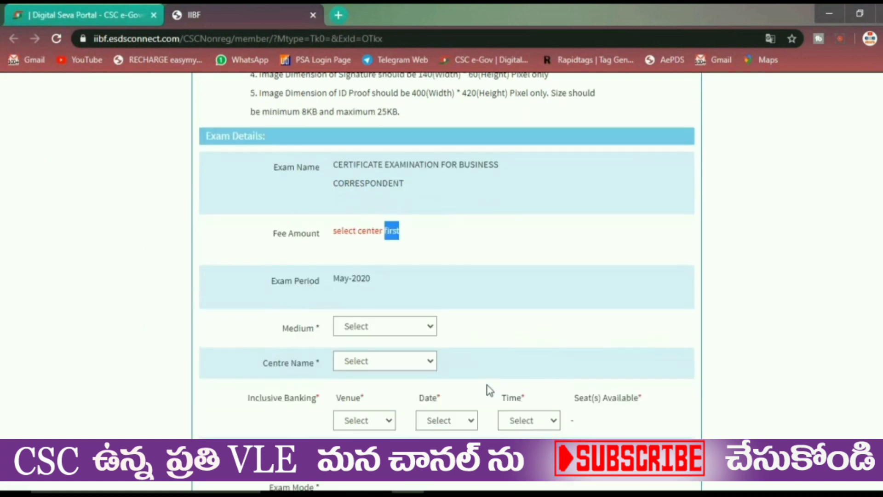
click(411, 331)
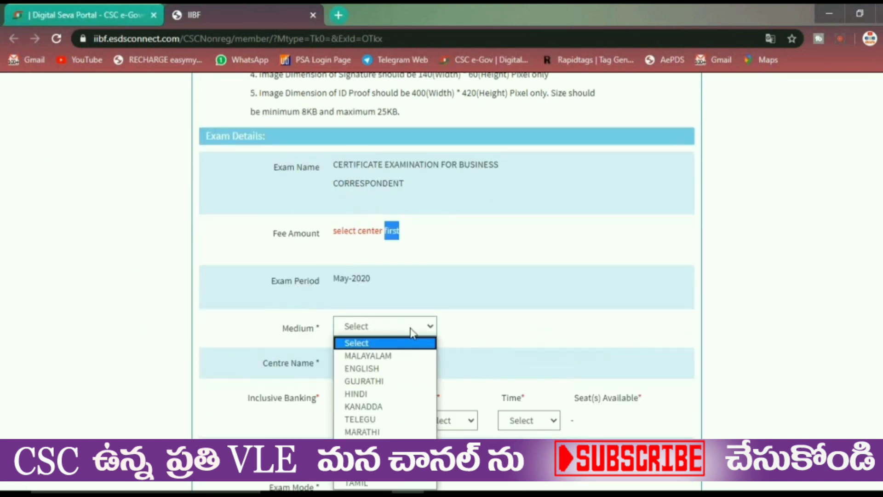
click(390, 421)
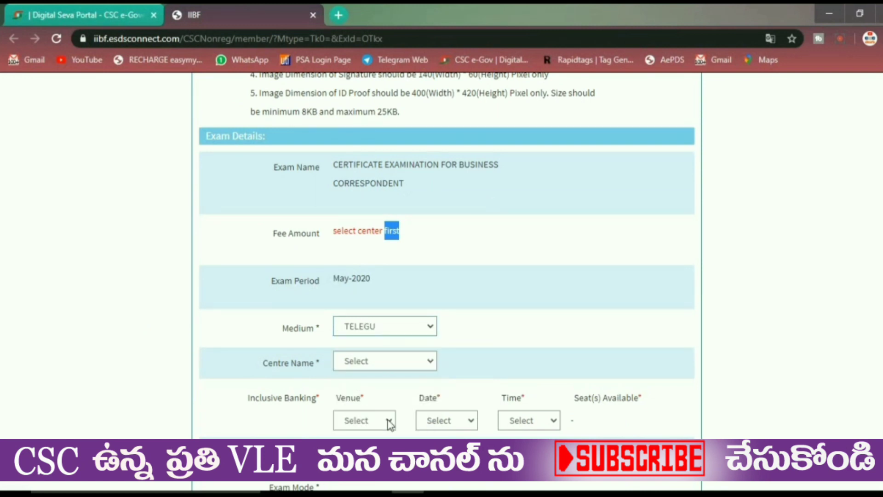
scroll(515, 379, down, 5)
- Select Krishna - Andhra Pradesh as the exam centre
click(363, 162)
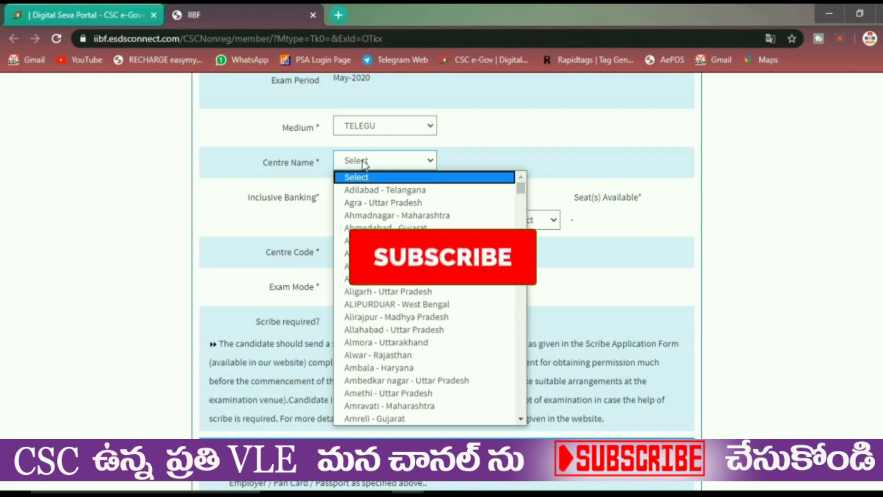
key(v)
key(v)
key(v)
key(v)
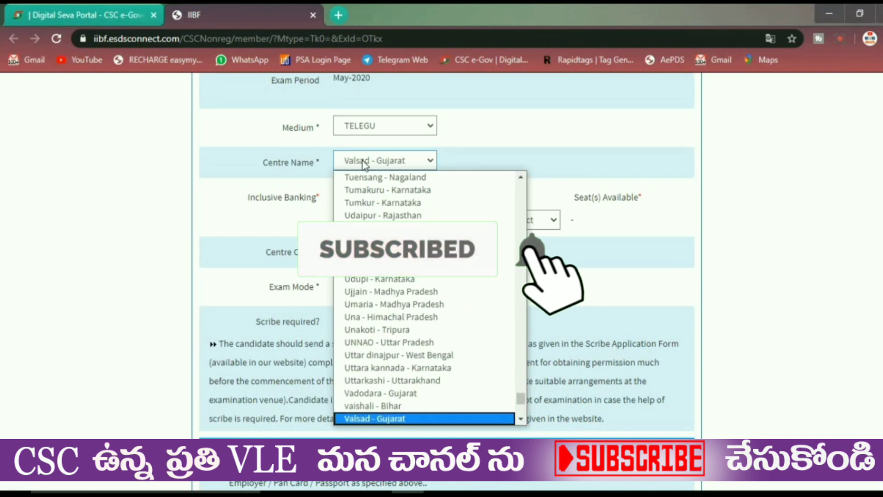
text(kisht)
key(k)
key(k)
key(k)
key(k)
key(k)
key(k)
key(k)
key(k)
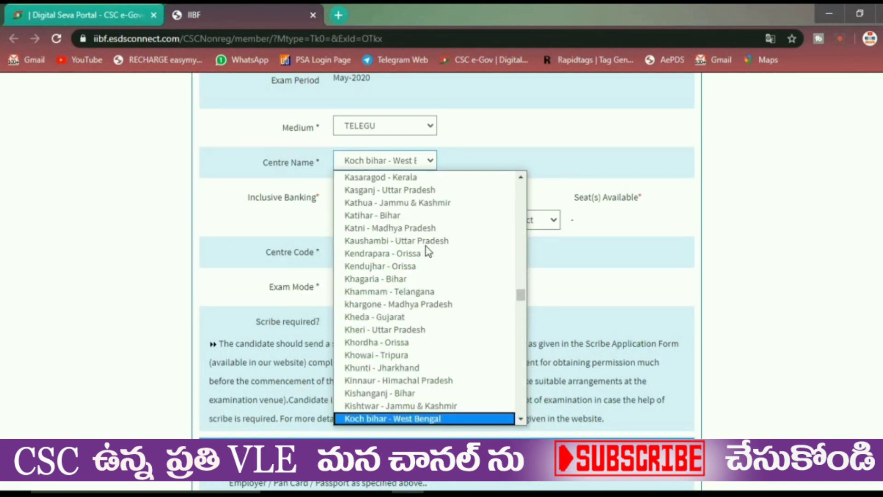
key(k)
key(k)
key(k)
key(k)
key(k)
key(k)
key(k)
key(k)
key(k)
key(k)
key(k)
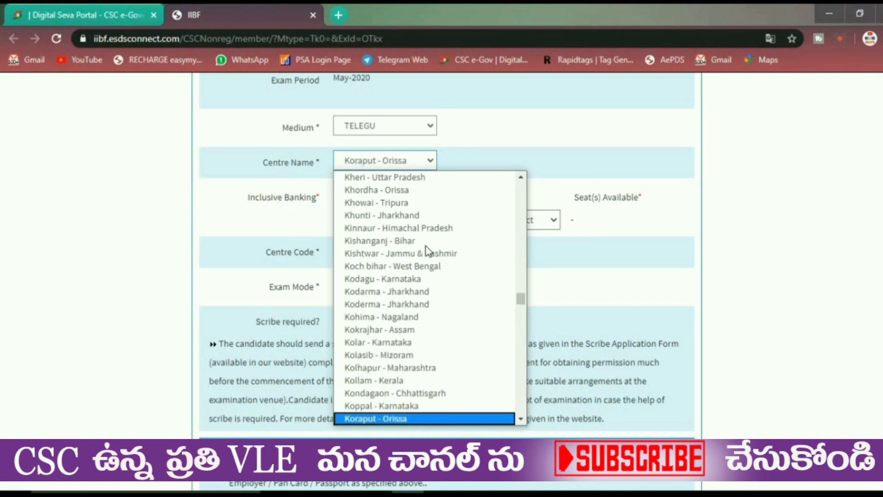
key(k)
key(k)
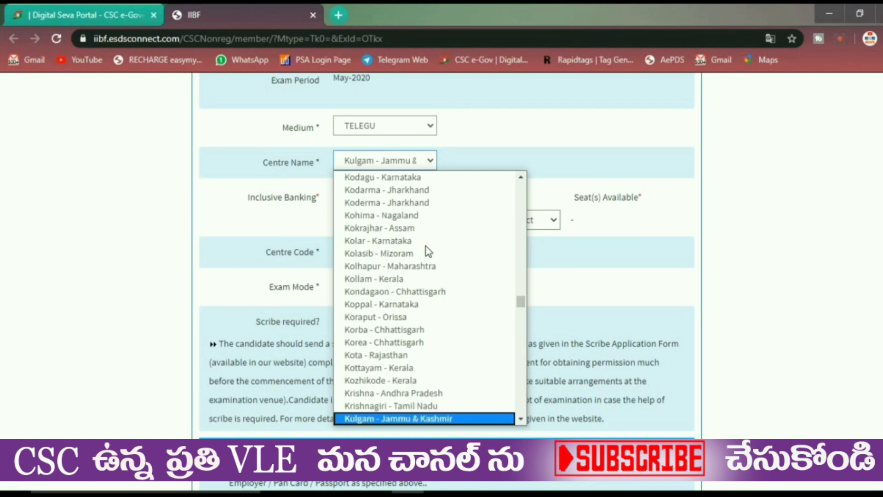
click(447, 396)
click(375, 226)
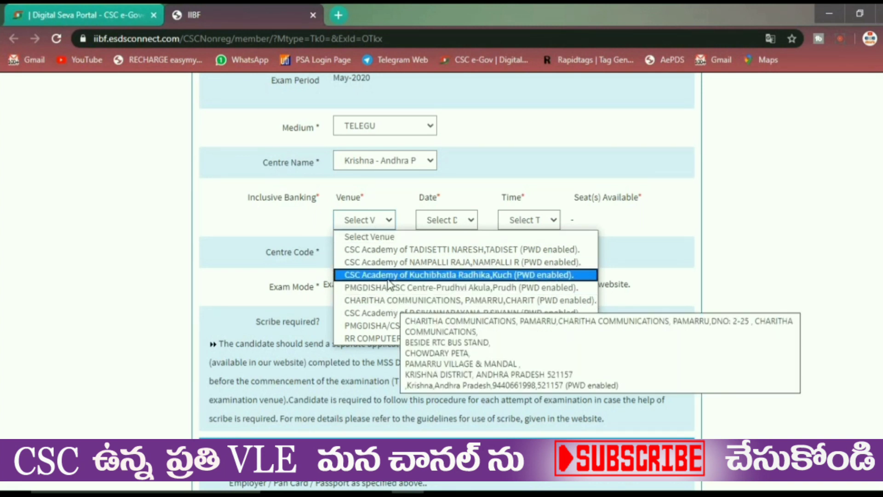
- Pick venue CSC Academy (code 496), date 10-Jun-2020, time 3.00 PM; confirm 10 seats available
click(376, 315)
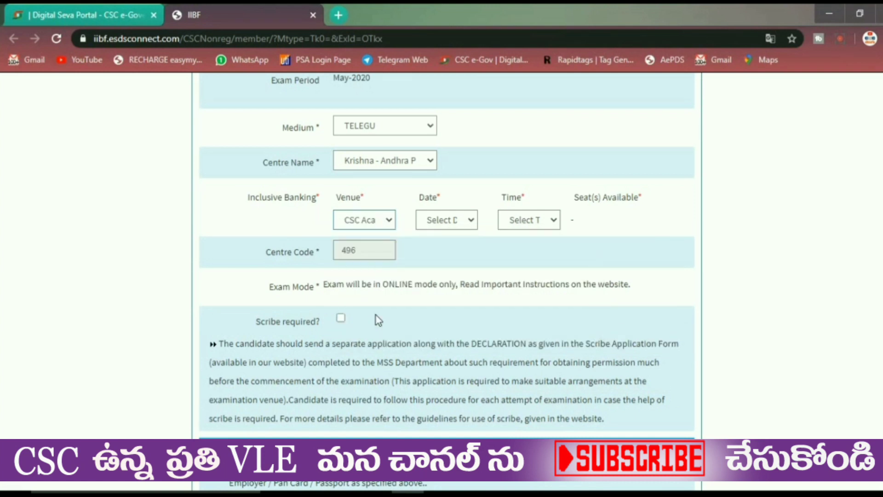
click(437, 222)
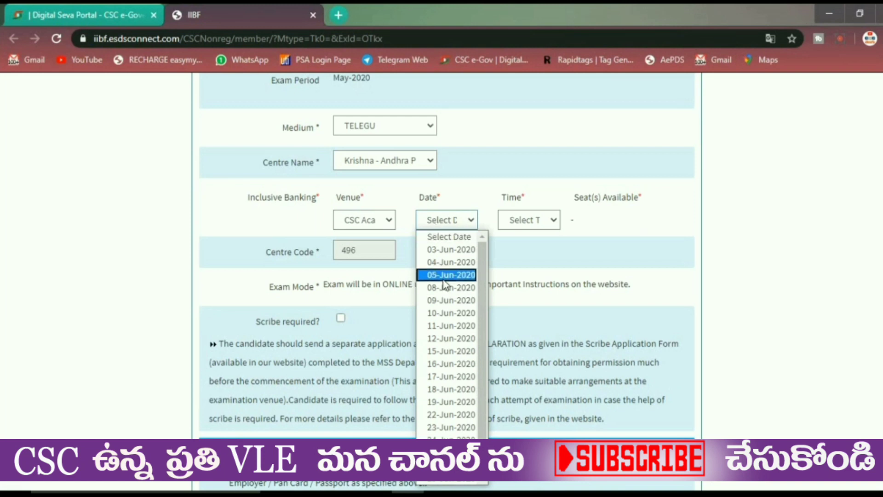
click(452, 314)
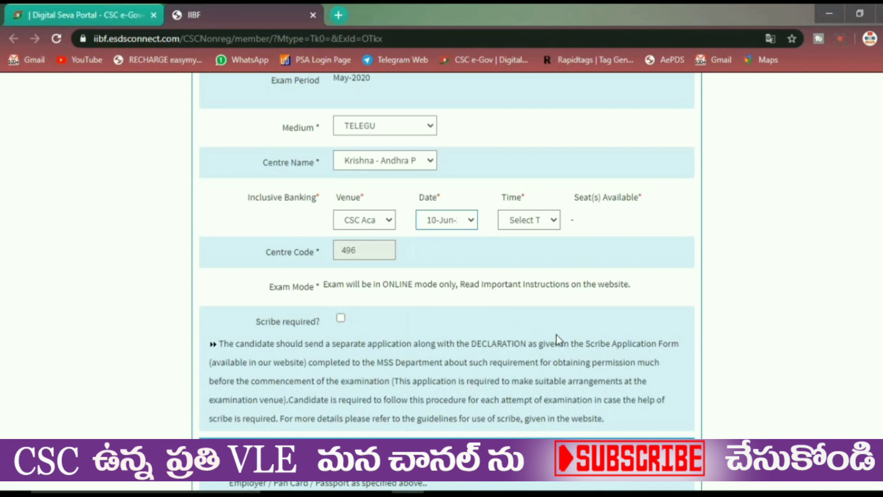
click(535, 221)
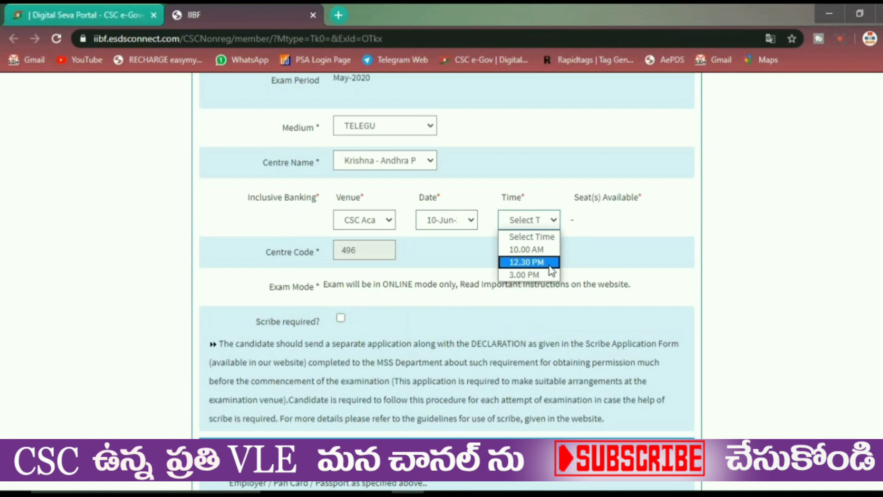
click(541, 276)
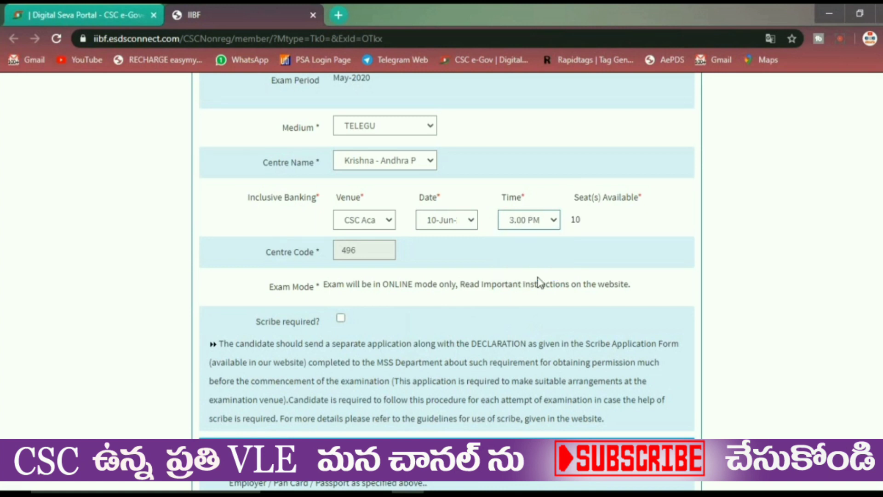
double_click(575, 219)
click(607, 226)
- Tick Scribe required and close the Important Notice about disability-only scribes
scroll(361, 322, down, 4)
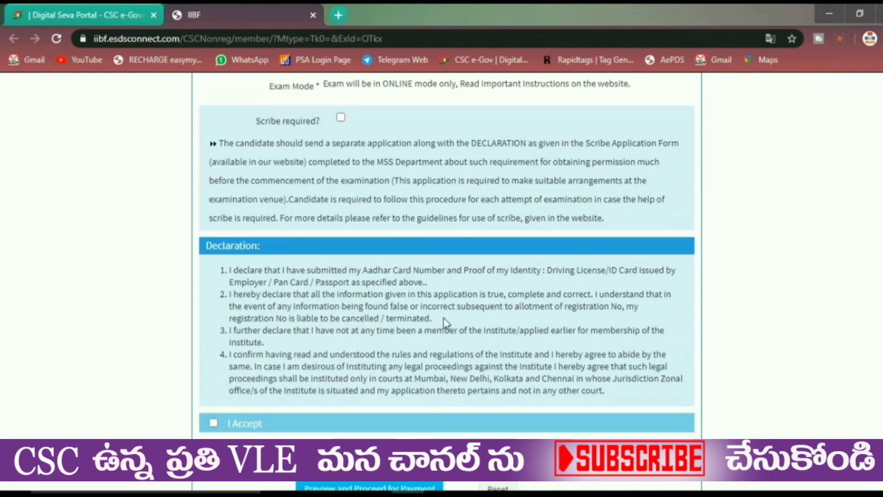
click(340, 117)
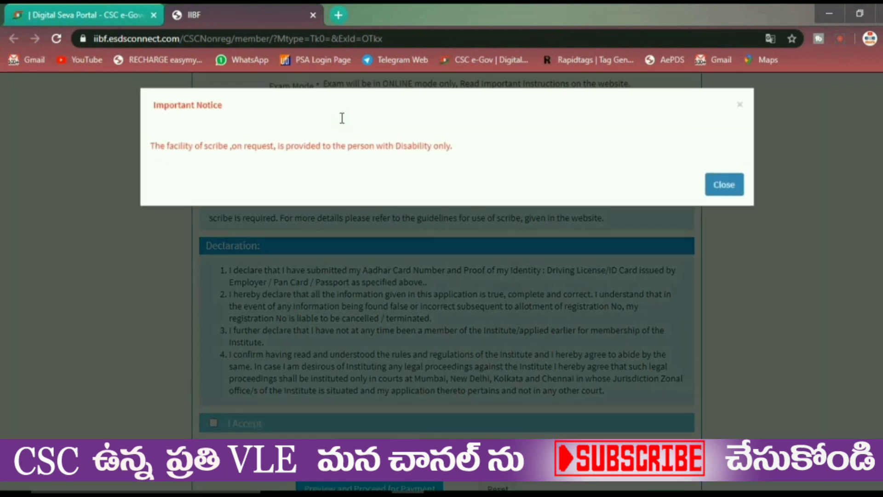
drag(247, 151, 440, 178)
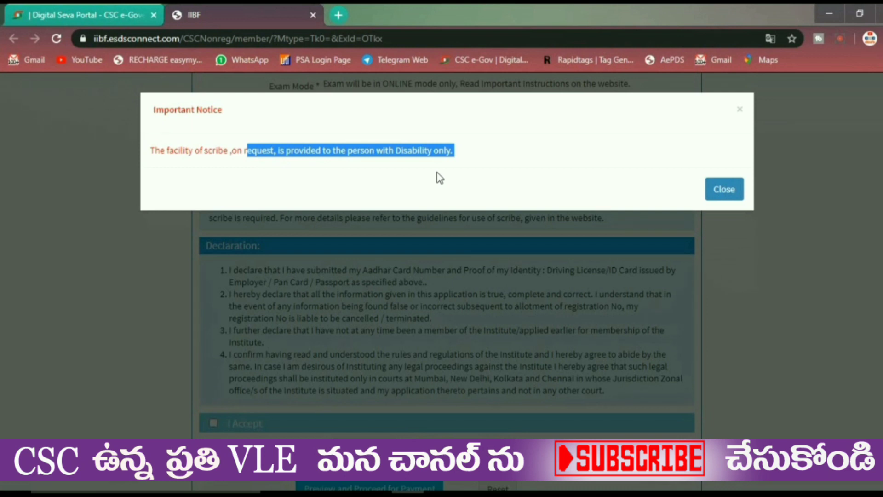
drag(155, 151, 449, 161)
click(721, 190)
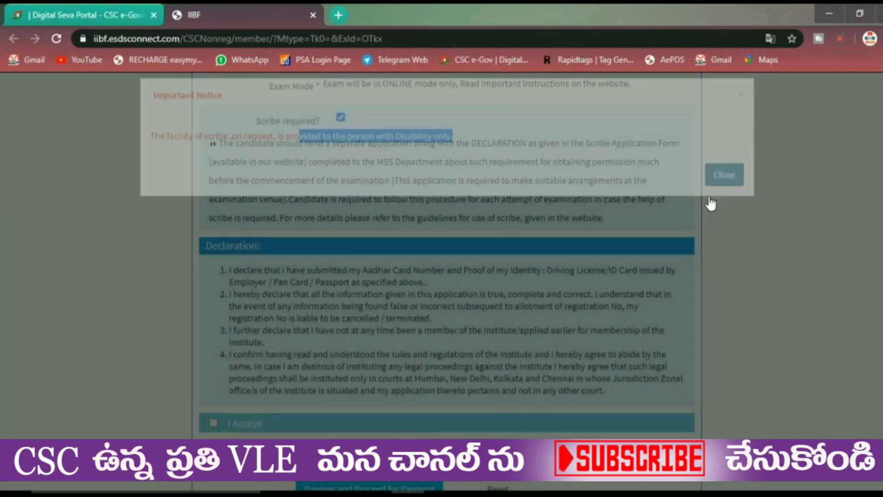
scroll(515, 177, down, 1)
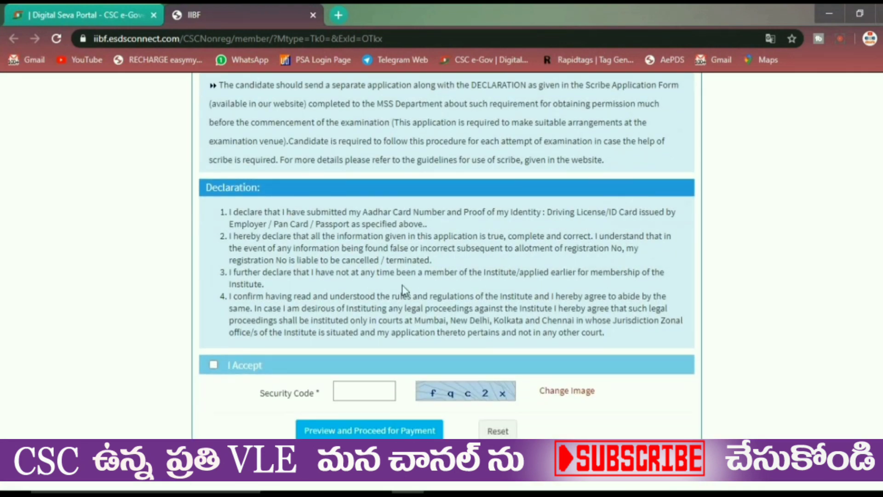
- Accept the declaration, enter the security code, and submit for preview
click(214, 366)
text(x)
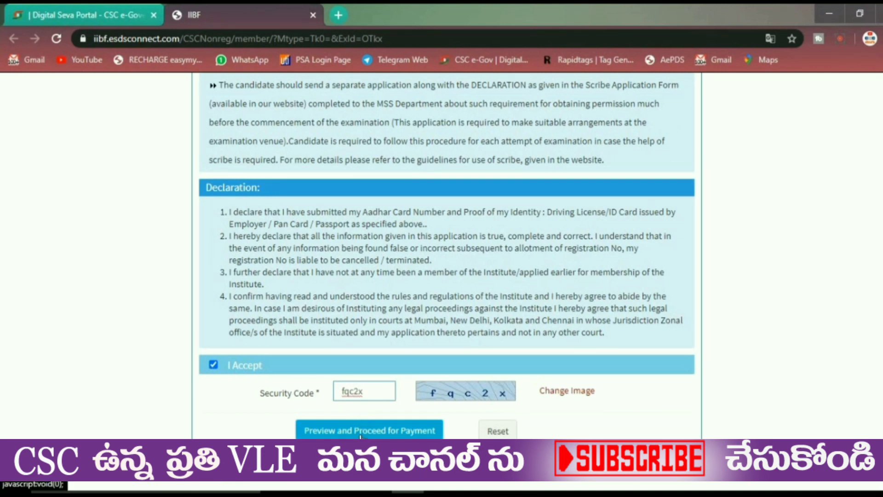
click(361, 431)
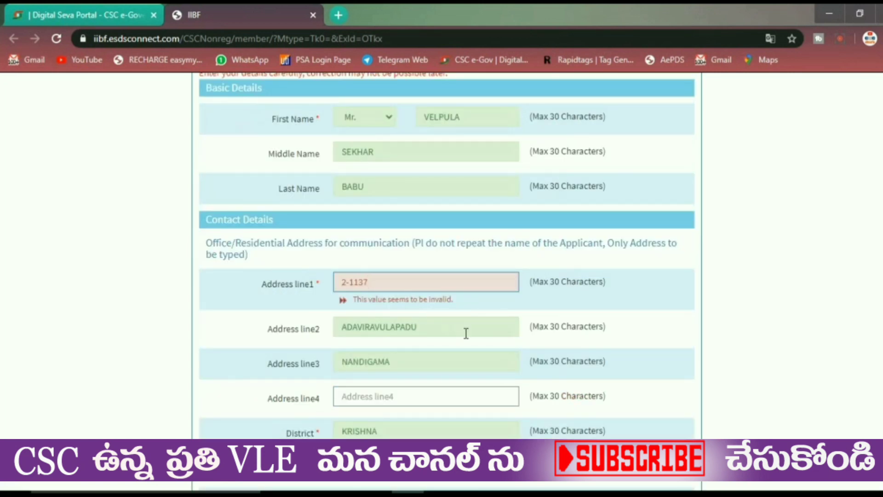
- Correct the Address line 1 value flagged as invalid
click(358, 282)
key(BackSpace)
key(BackSpace)
scroll(553, 412, down, 20)
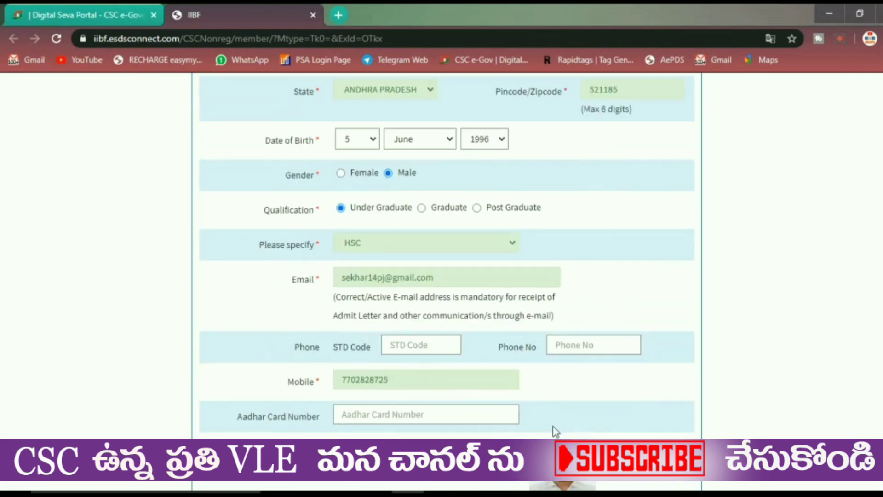
scroll(553, 412, down, 10)
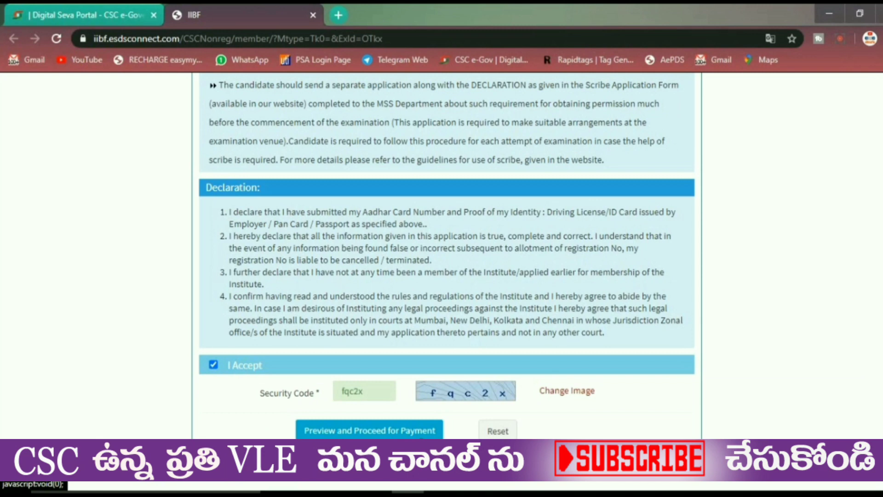
- Submit for preview and payment, confirming the photo, signature and ID proof in the VERY IMPORTANT popup
click(369, 430)
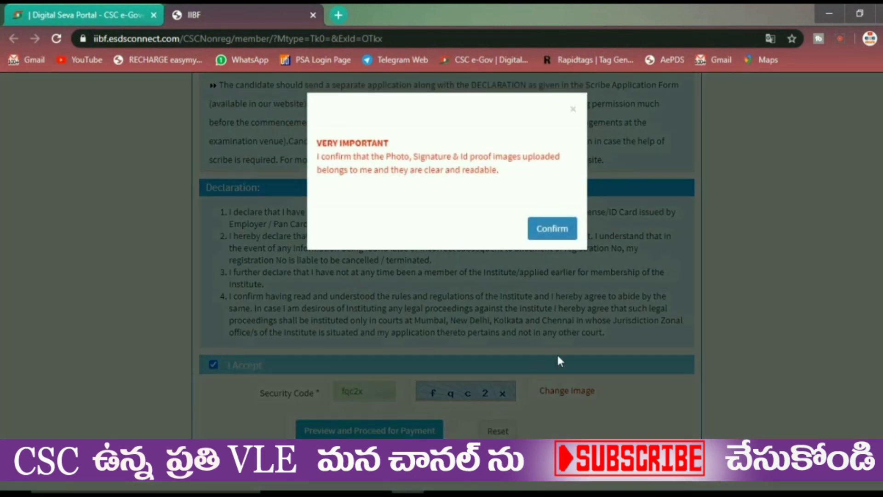
drag(355, 157, 459, 157)
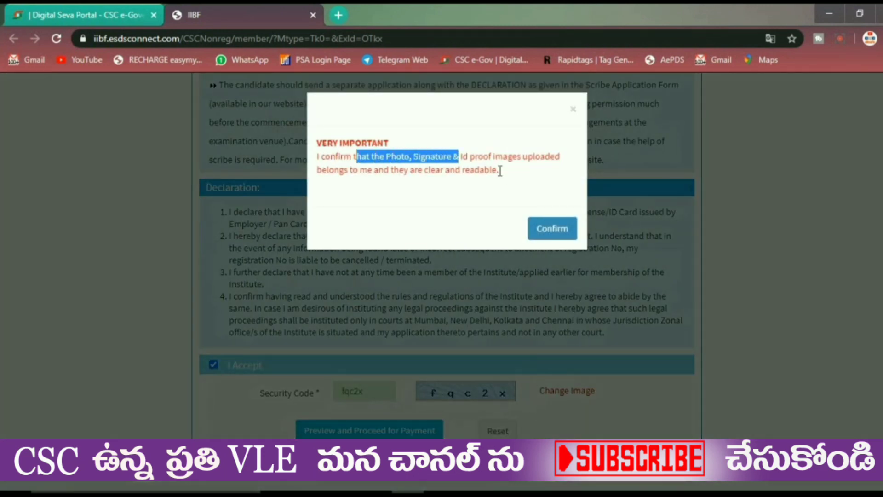
click(354, 177)
drag(355, 174, 499, 181)
click(514, 227)
click(536, 233)
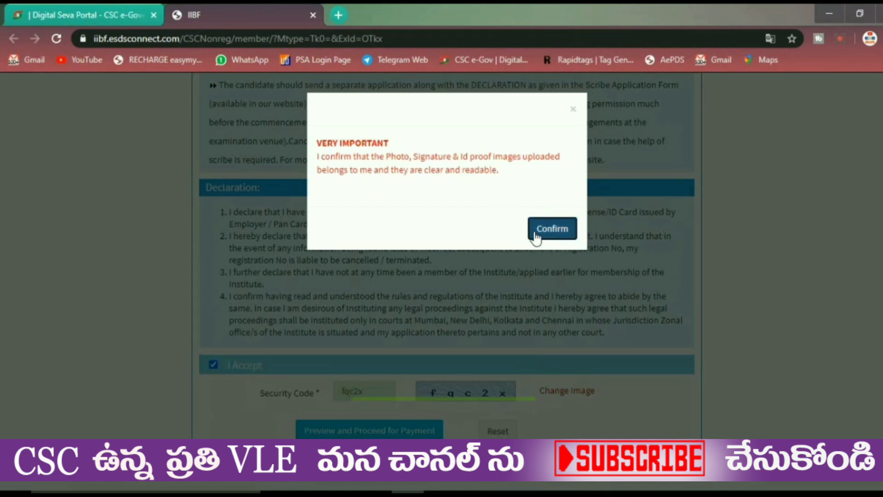